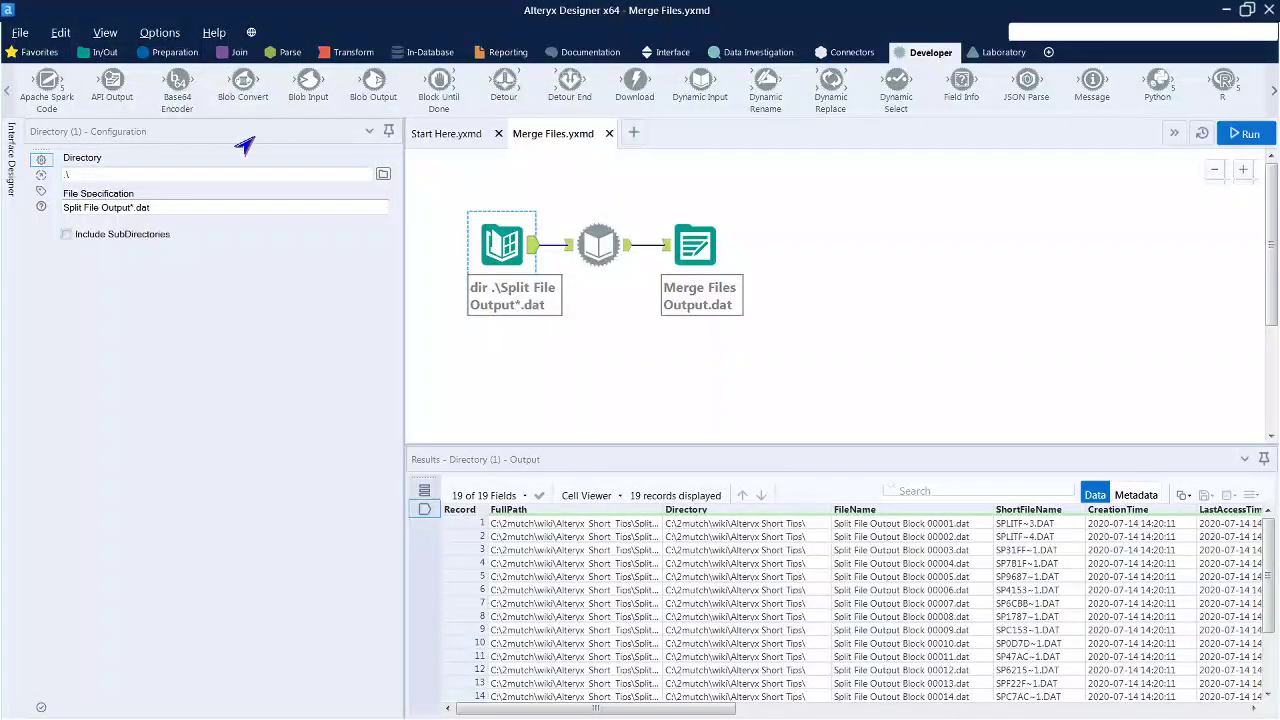
Switch the tool palette to the In/Out category.
click(108, 53)
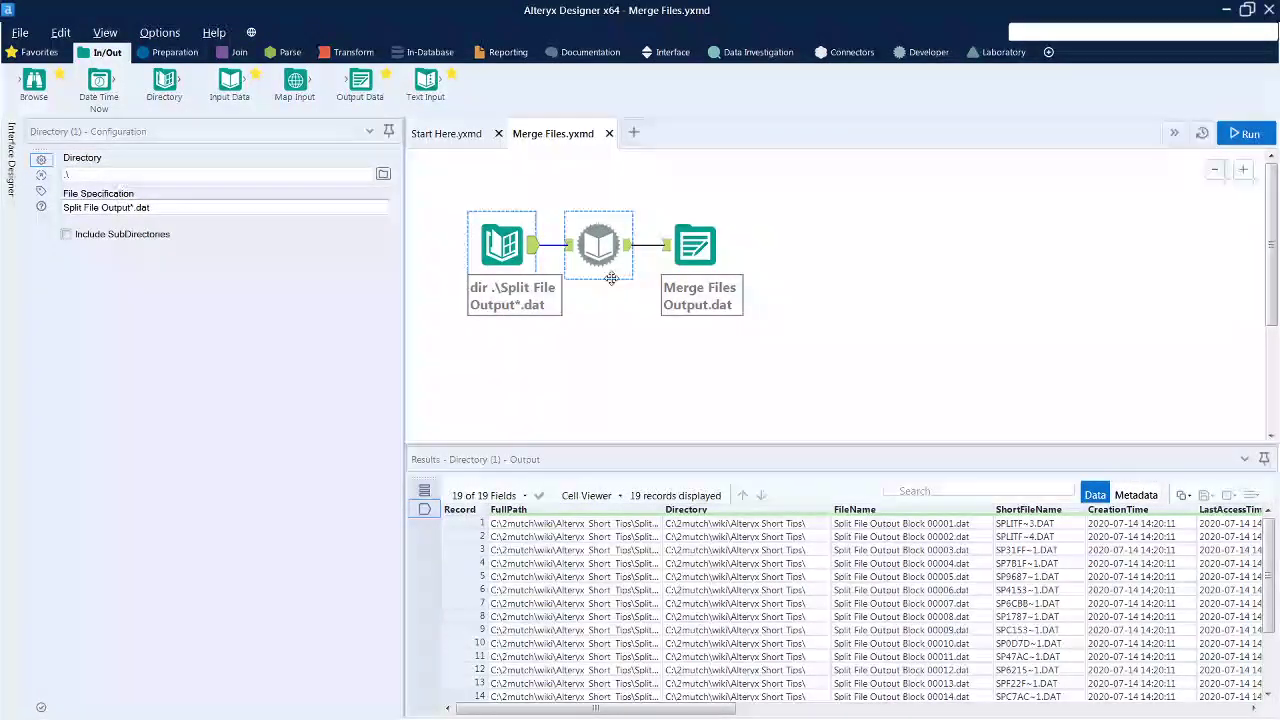
Select the Dynamic Input tool to view its FullPath settings and merged records, then show Developer tools.
click(610, 258)
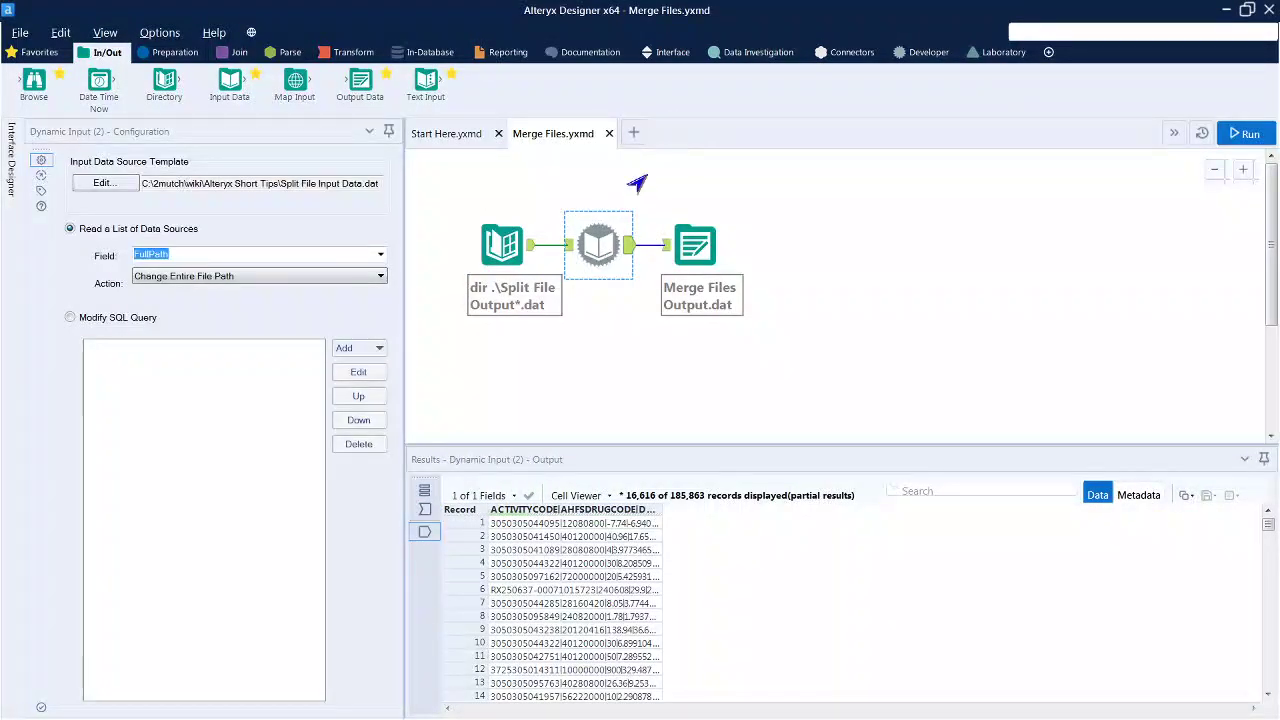
click(897, 60)
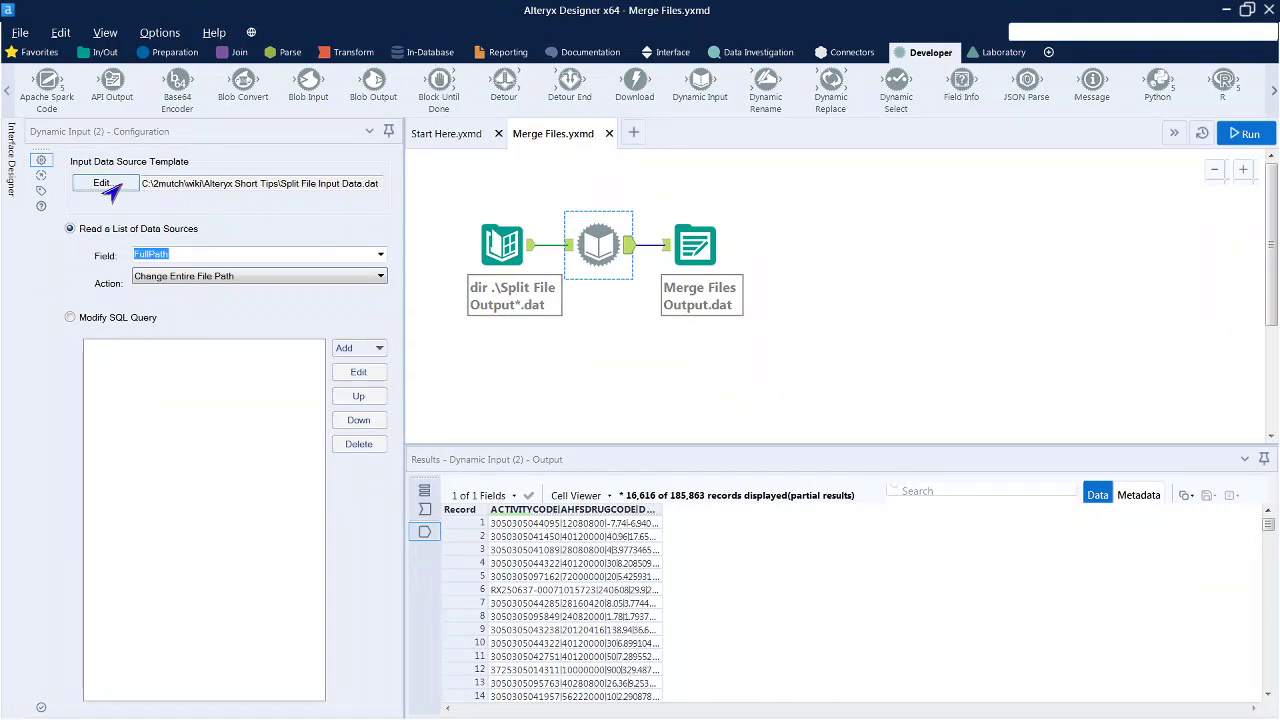
click(103, 184)
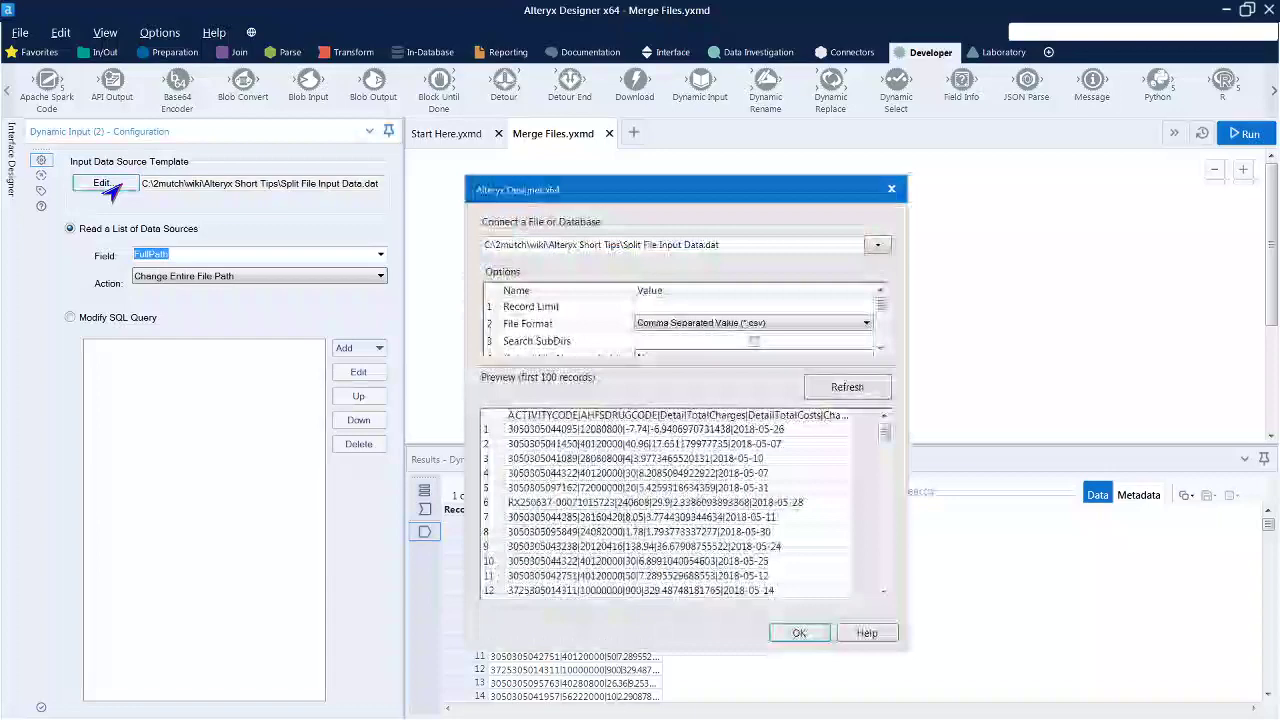
click(879, 350)
click(879, 350)
click(879, 350)
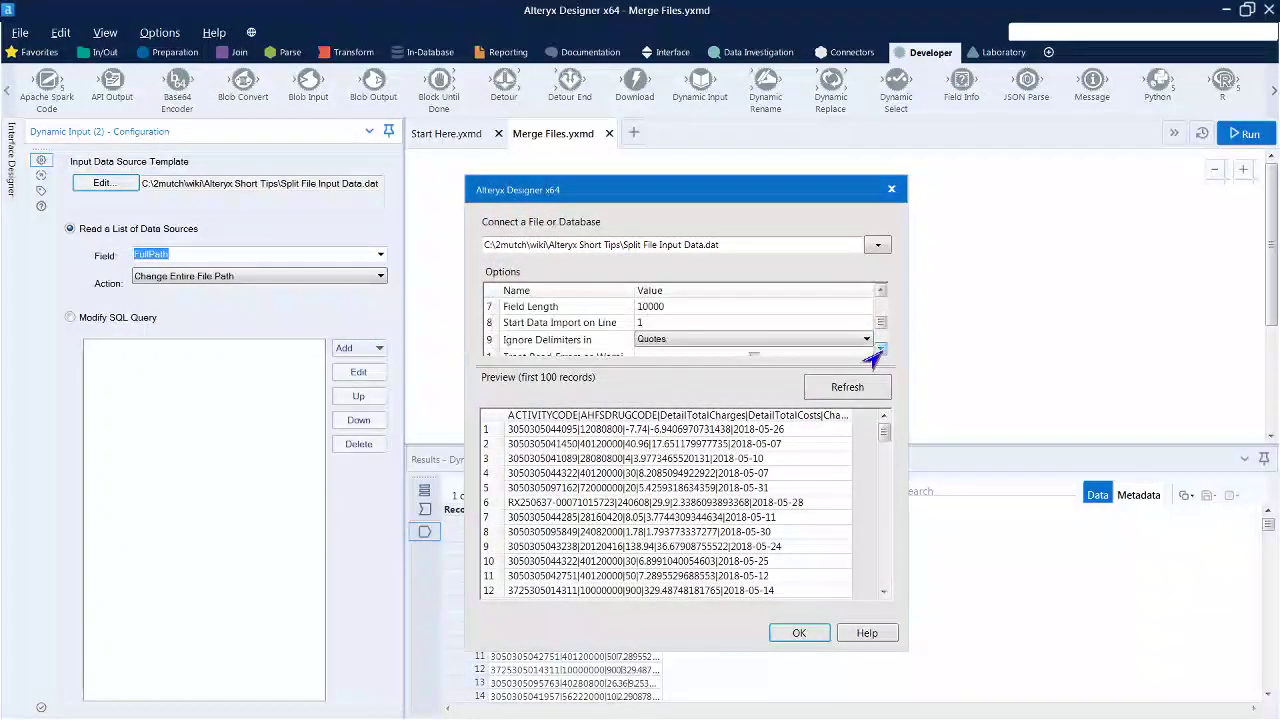
click(879, 350)
click(879, 350)
click(879, 350)
click(879, 350)
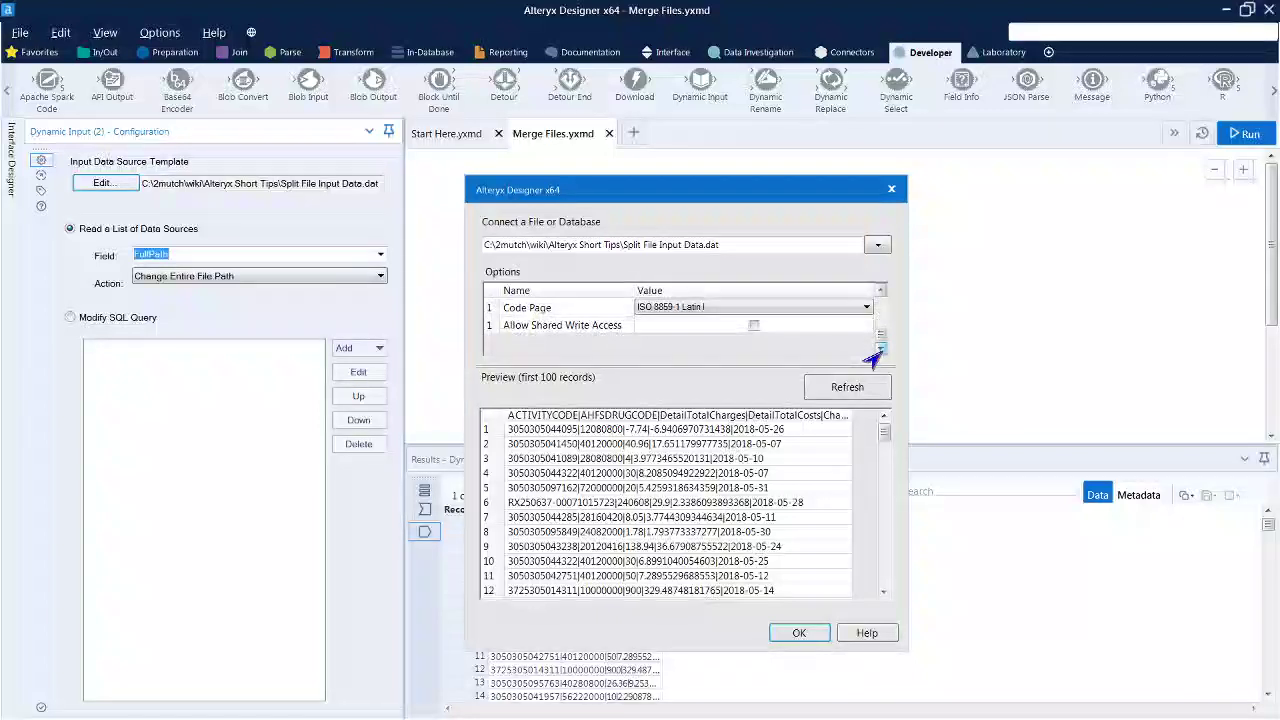
click(879, 292)
click(879, 292)
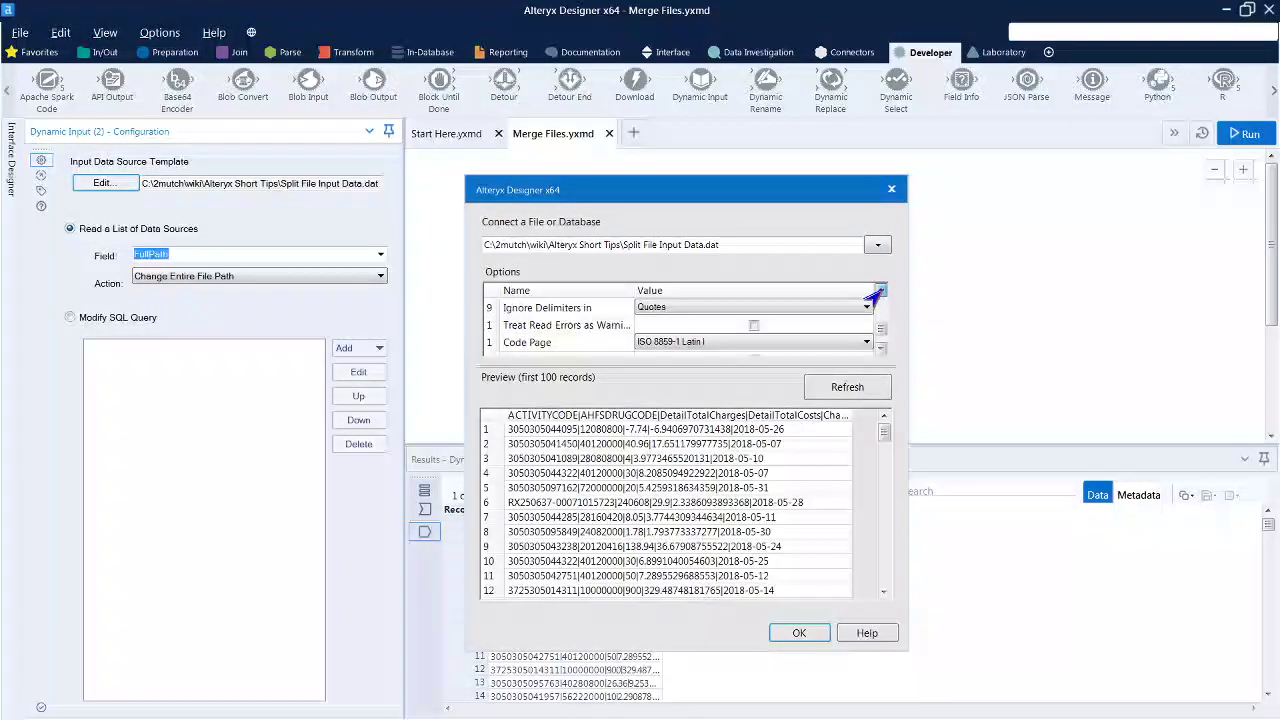
click(879, 292)
click(879, 292)
click(879, 292)
click(879, 292)
click(879, 292)
click(879, 292)
click(879, 292)
click(879, 292)
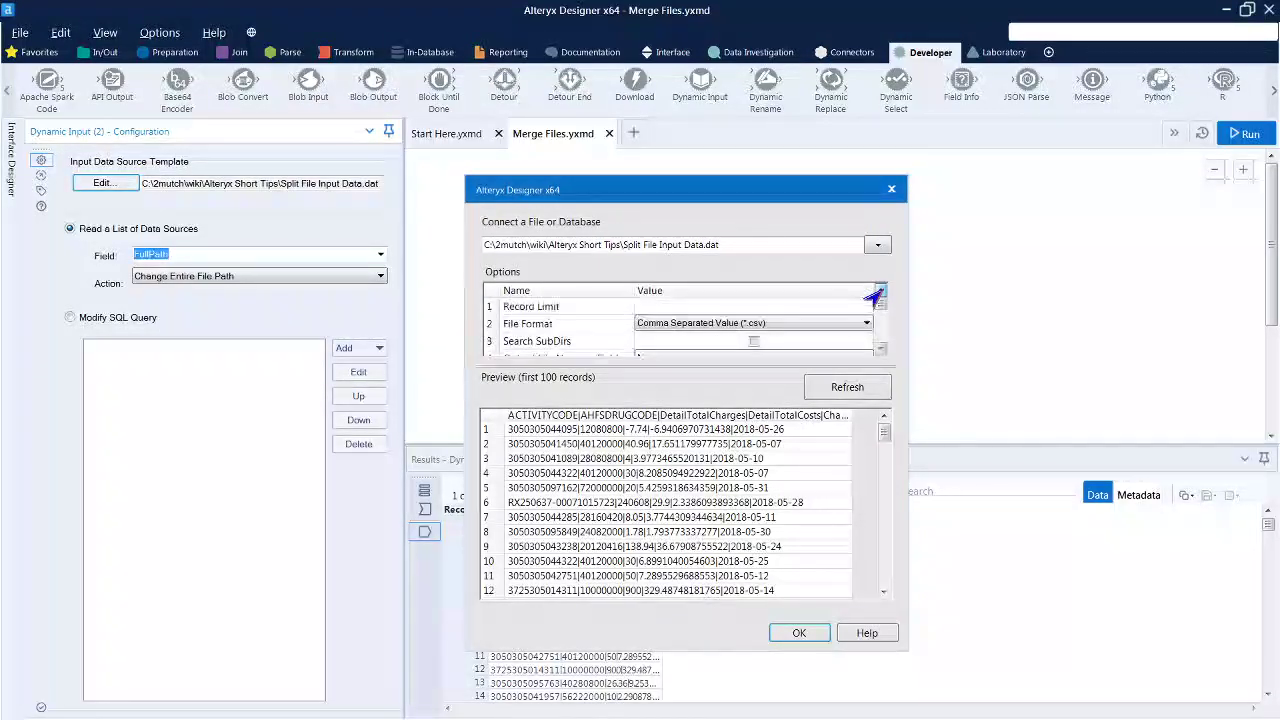
click(799, 633)
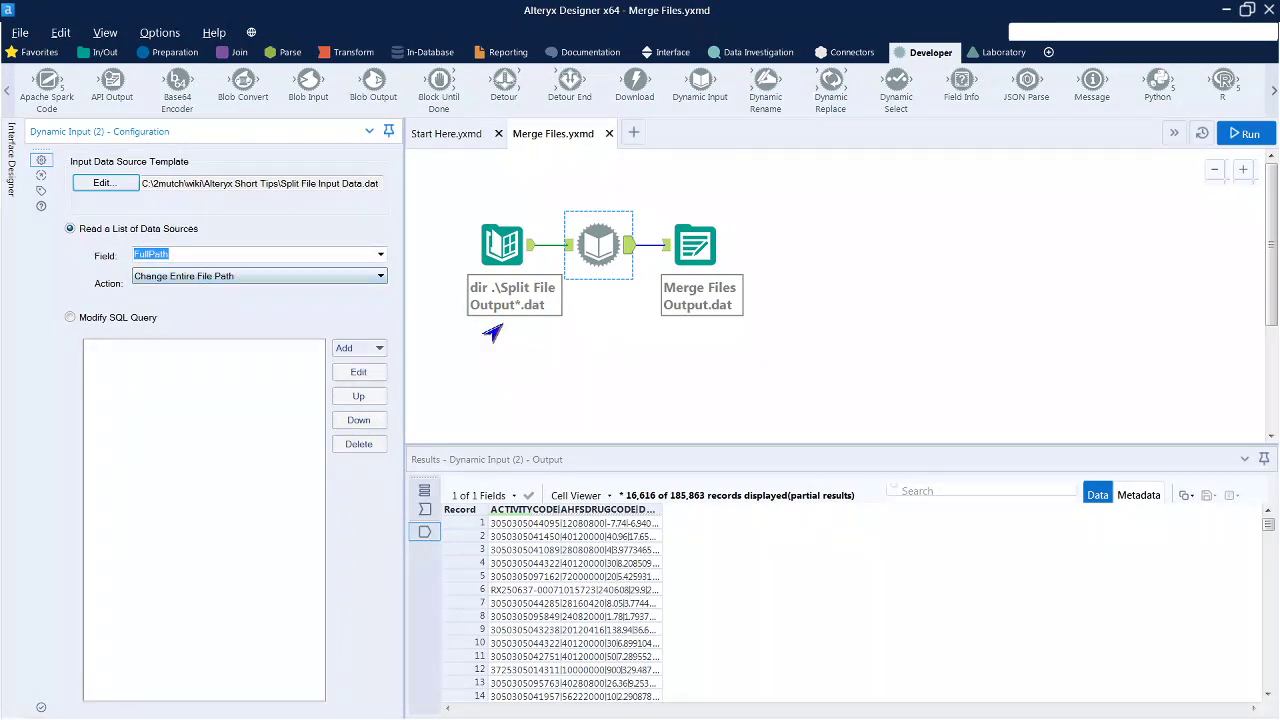
Deselect tools to show Workflow configuration and the per-file 10000-record run messages.
click(680, 372)
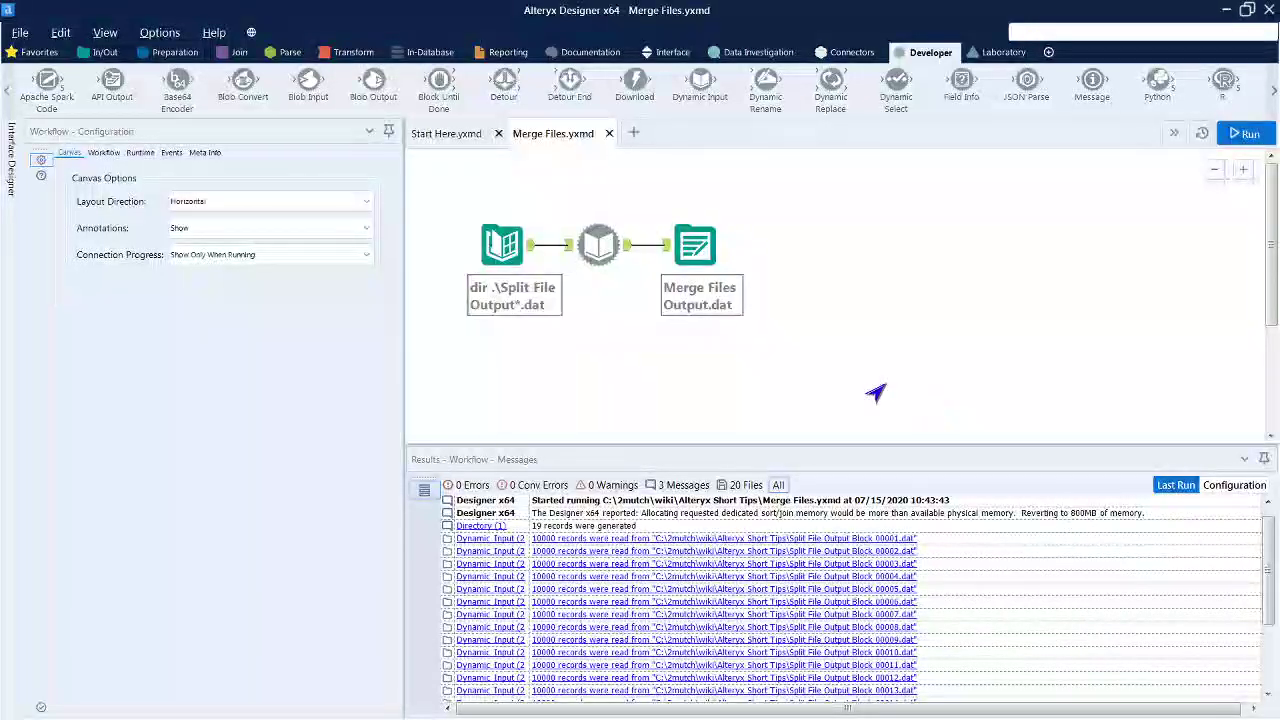
click(700, 248)
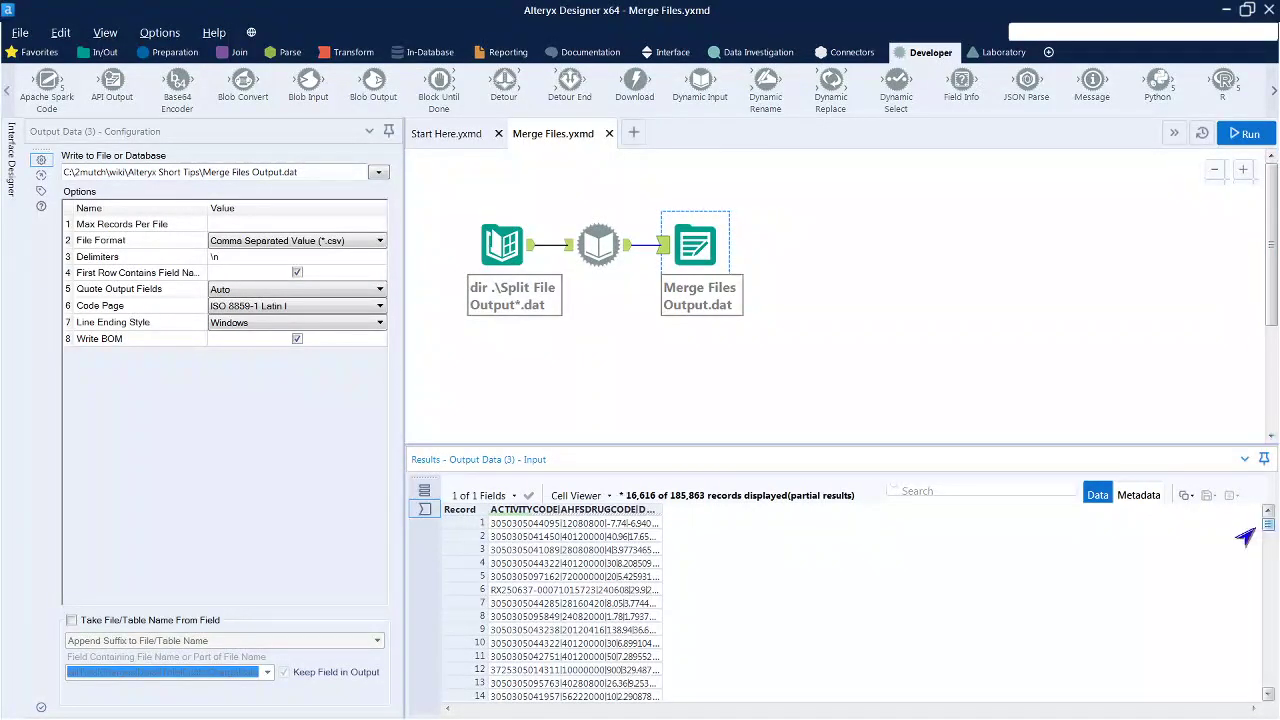
click(1105, 388)
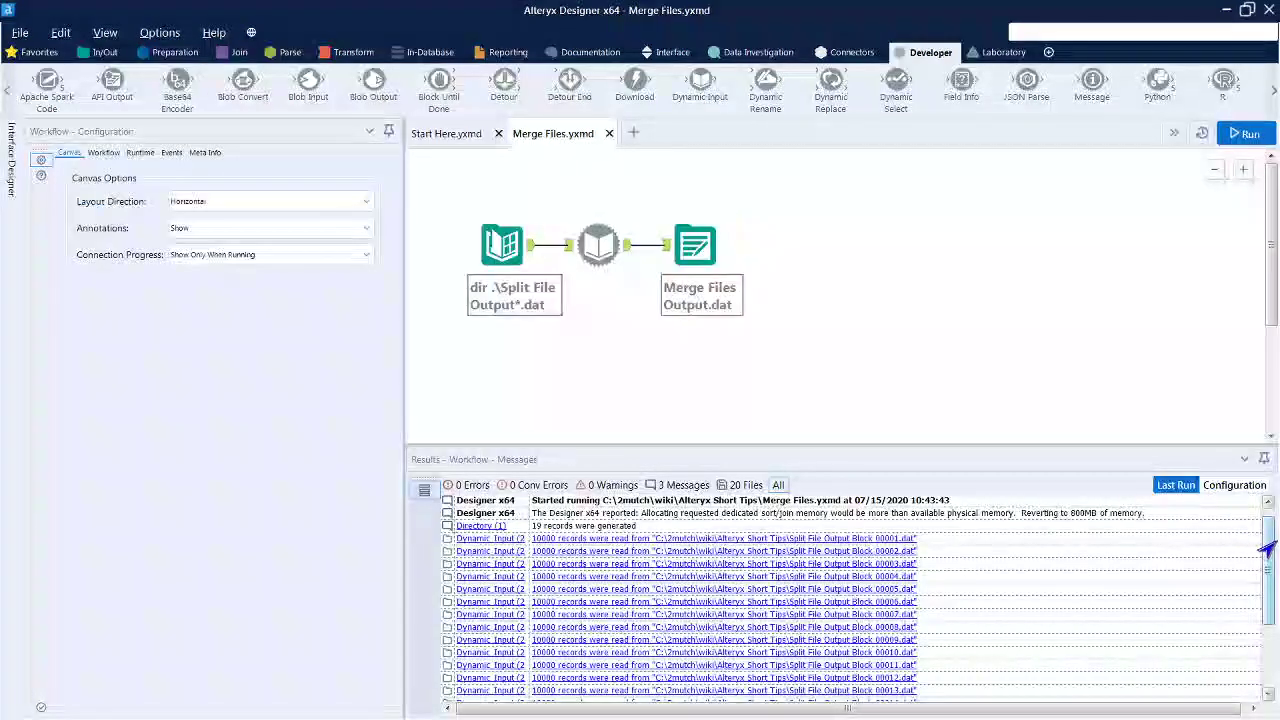
Scroll the Results Messages down to the end of the run log.
scroll(1253, 553, down, 3)
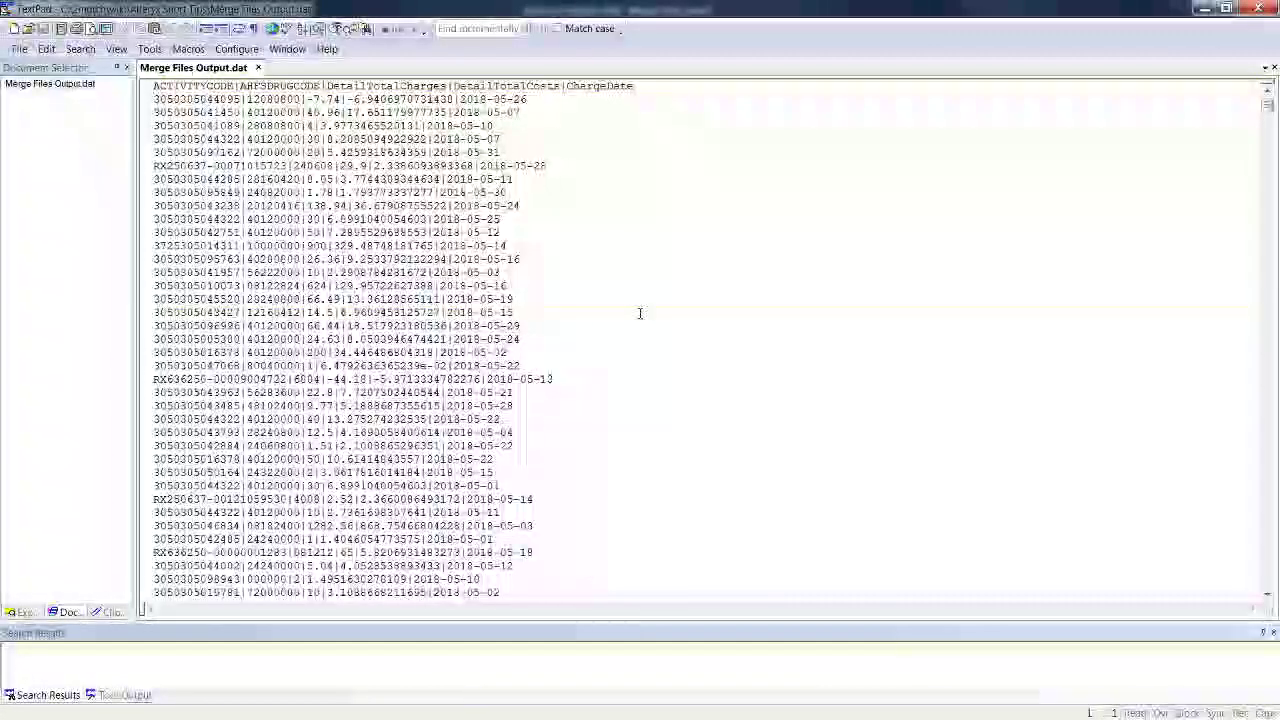
Scroll through the merged records in Merge Files Output.dat and back up to its single header.
click(640, 313)
scroll(640, 313, down, 15)
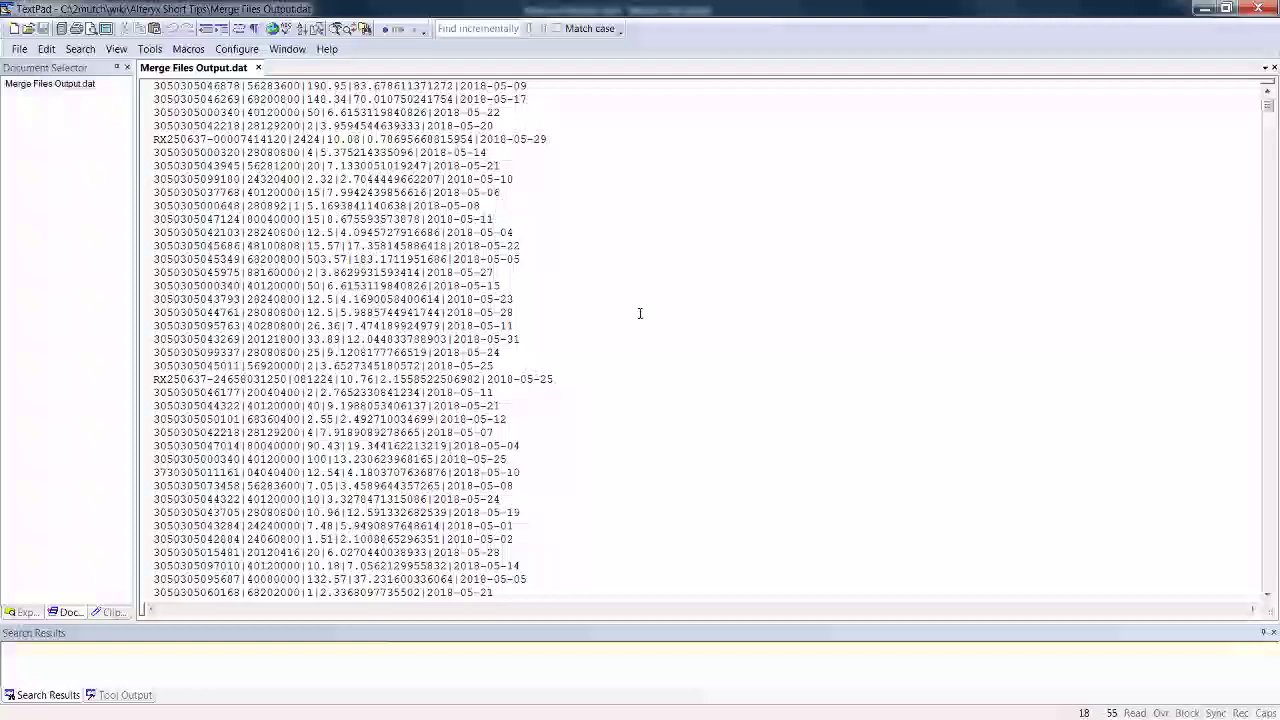
scroll(640, 313, up, 9)
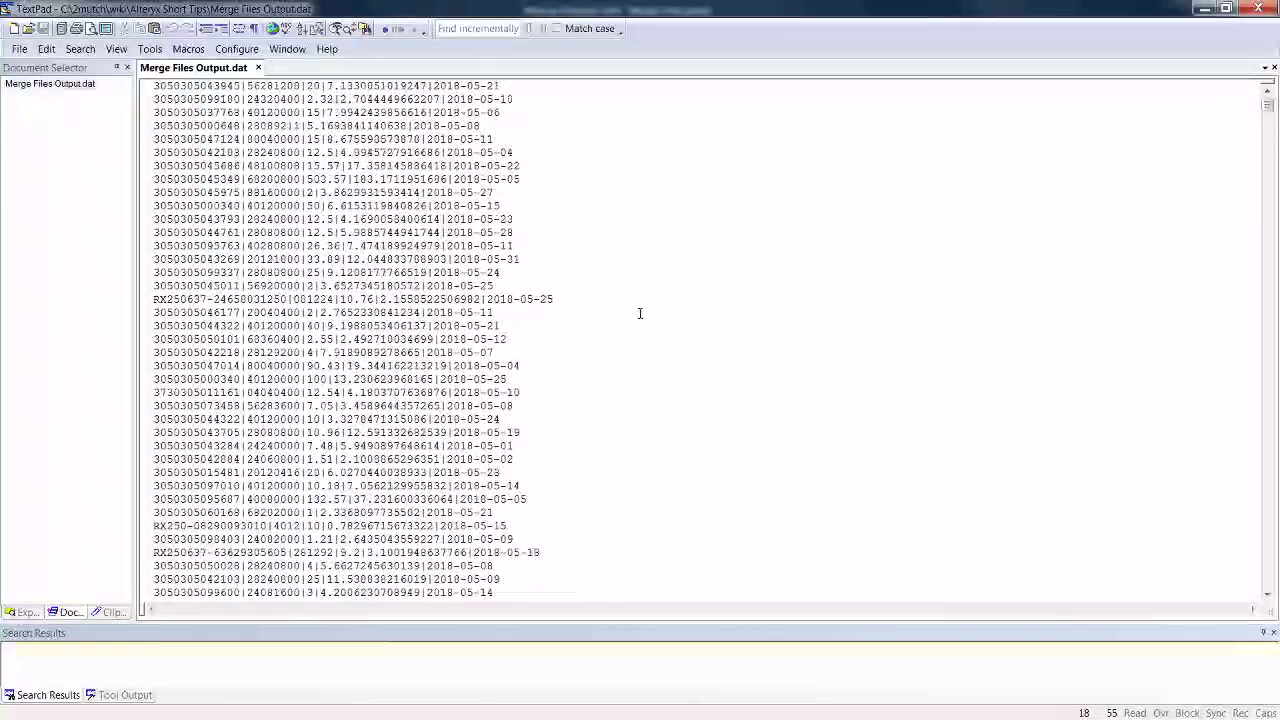
scroll(640, 313, up, 9)
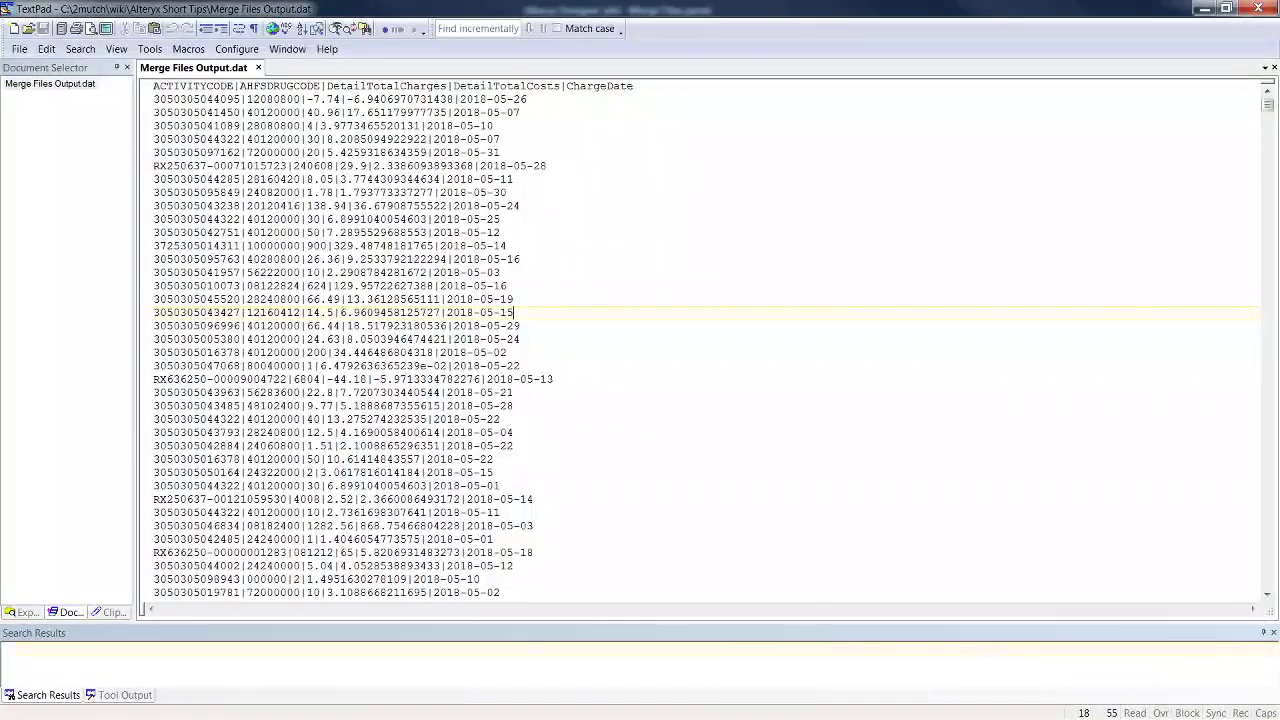
click(1249, 9)
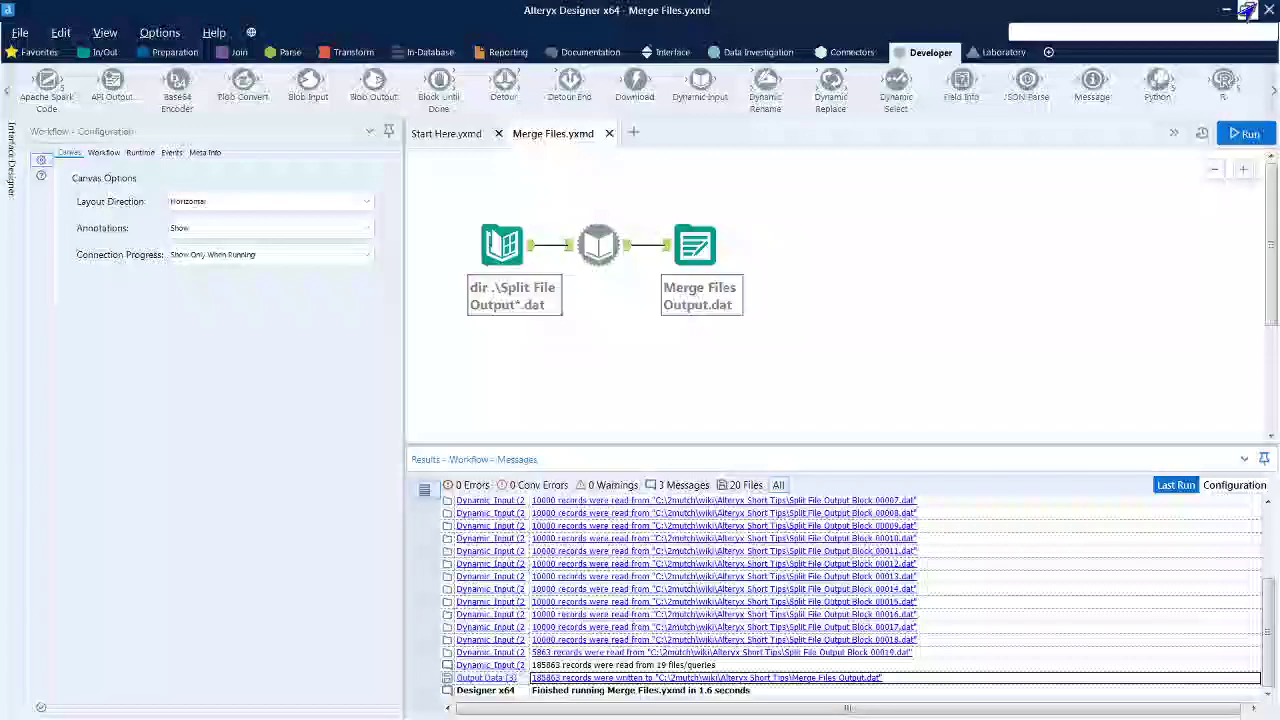